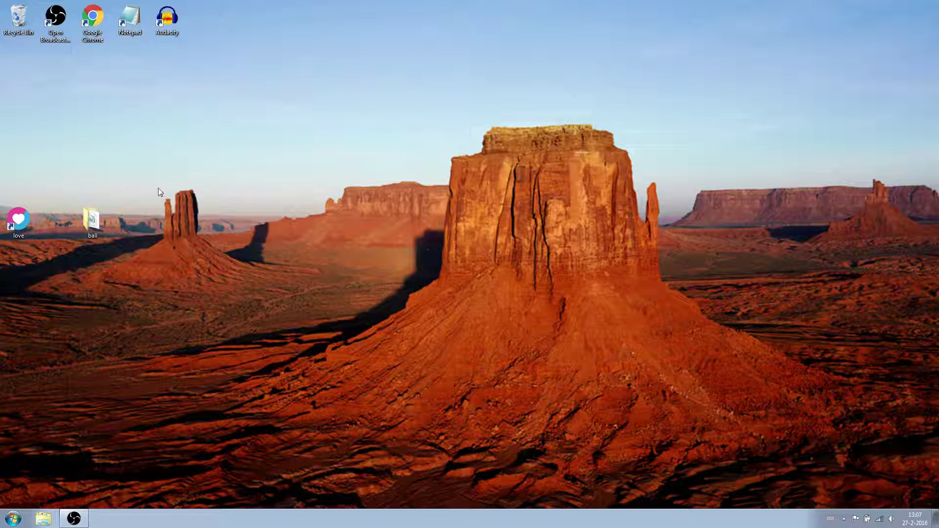
Open the ball folder and create a new text document renamed conf.lua, accepting the extension change
{"action": "double_click", "coordinate": [92, 222]}
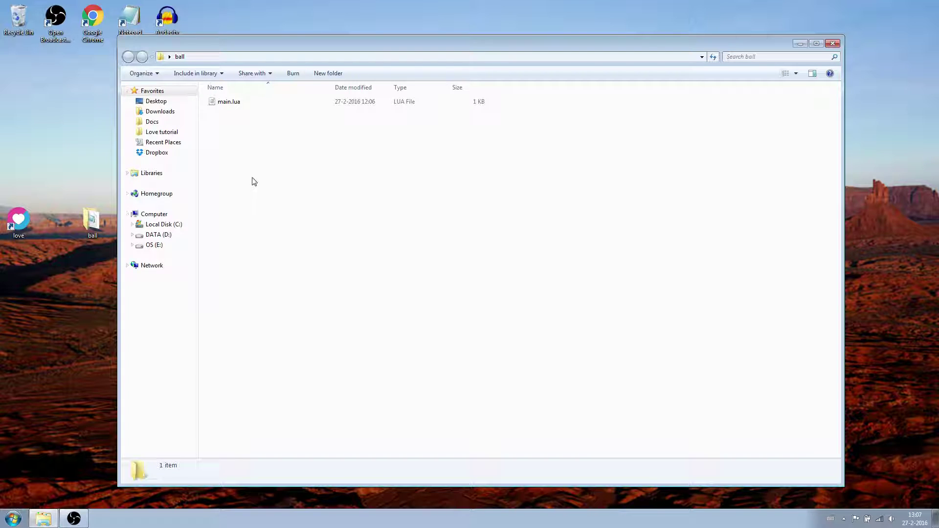
{"action": "right_click", "coordinate": [252, 182]}
{"action": "mouse_move", "coordinate": [274, 296]}
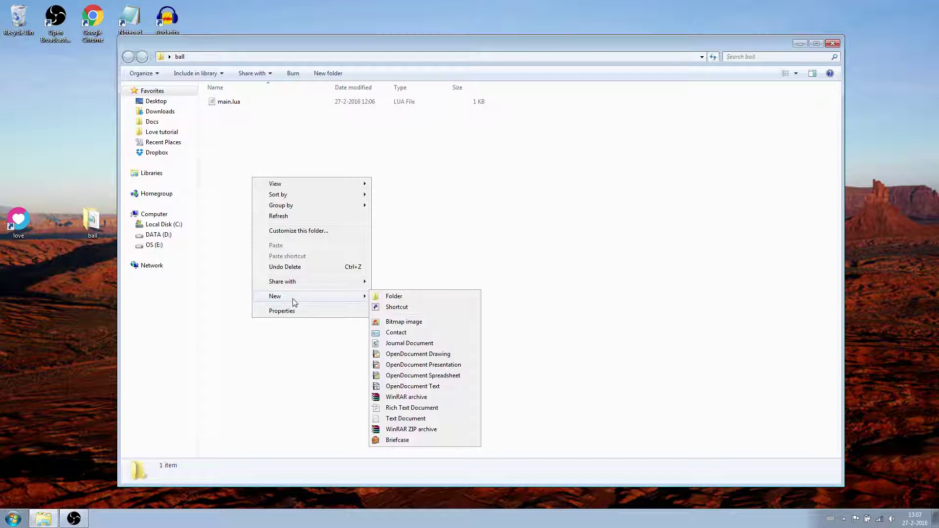
{"action": "left_click", "coordinate": [397, 420]}
{"action": "type", "text": "conf"}
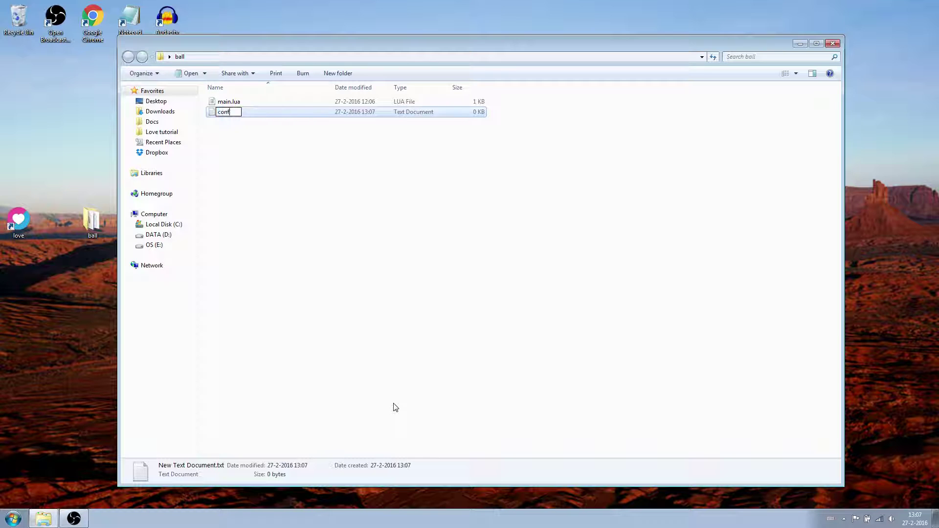
{"action": "type", "text": ".lua"}
{"action": "key", "text": "Return"}
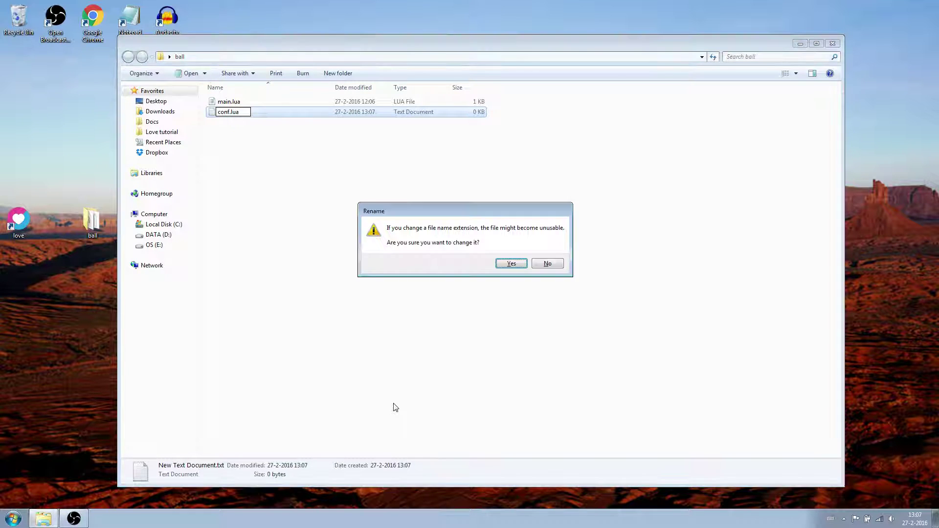
{"action": "key", "text": "Return"}
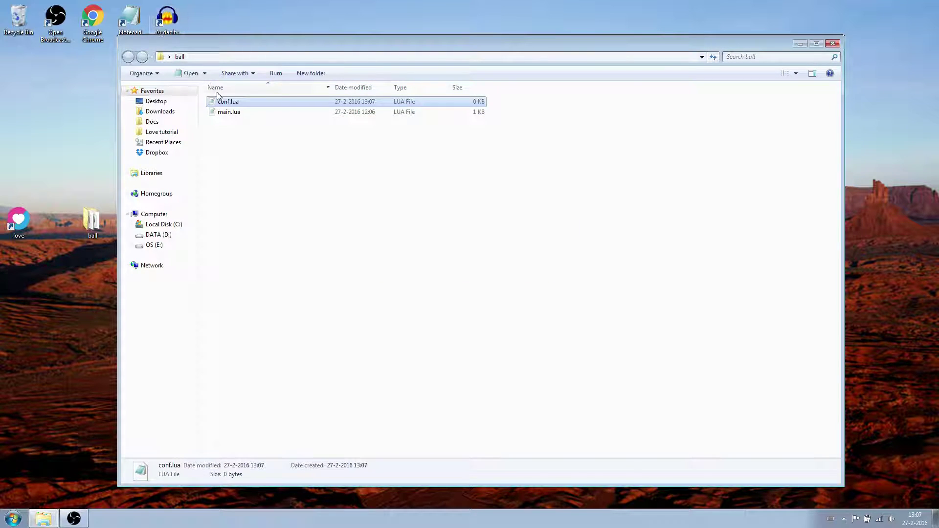
Write function love.conf(t) with t.console = true in conf.lua and save it
{"action": "double_click", "coordinate": [225, 102]}
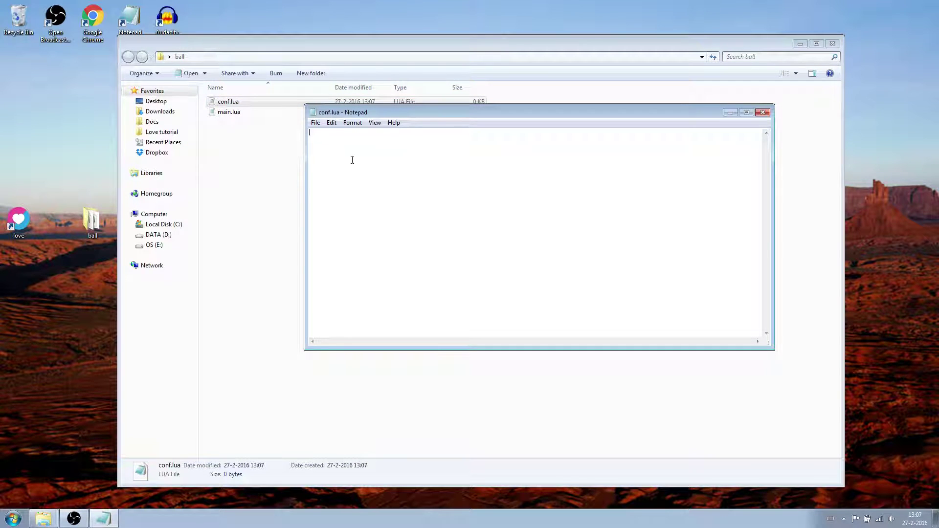
{"action": "type", "text": "function love"}
{"action": "type", "text": ".conf("}
{"action": "type", "text": "t"}
{"action": "type", "text": ") t."}
{"action": "type", "text": "console"}
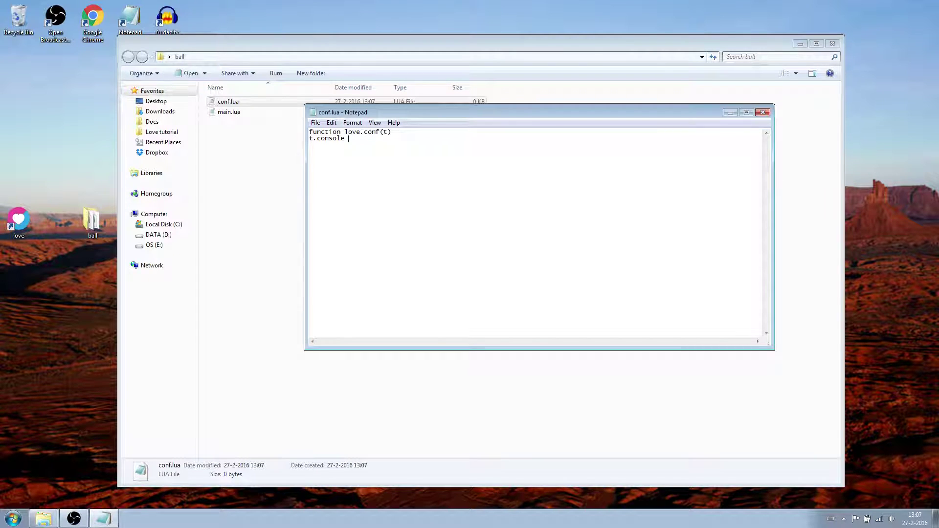
{"action": "type", "text": " = true"}
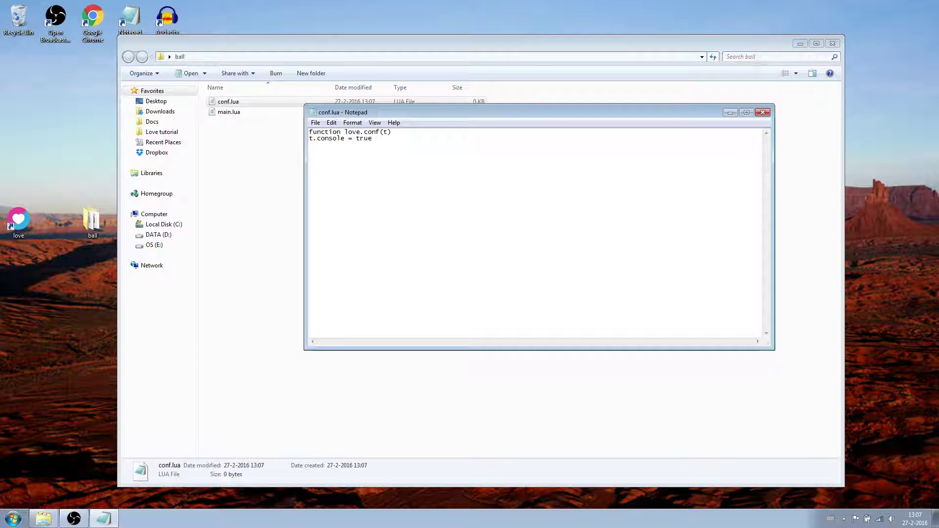
{"action": "key", "text": "Return"}
{"action": "type", "text": "end"}
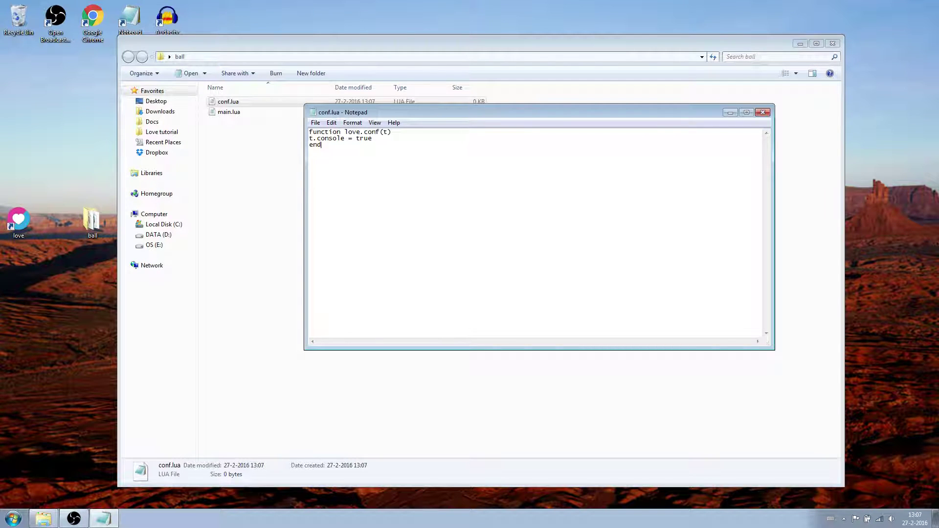
{"action": "key", "text": "ctrl+s"}
Close conf.lua and launch the ball project in LÖVE
{"action": "left_click", "coordinate": [763, 113]}
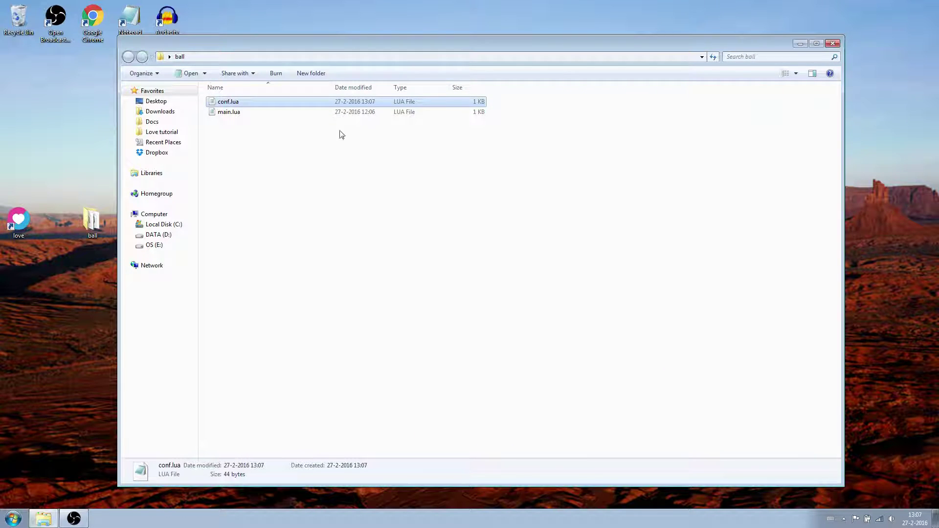
{"action": "left_click", "coordinate": [92, 220]}
{"action": "left_click_drag", "start_coordinate": [92, 220], "coordinate": [18, 220]}
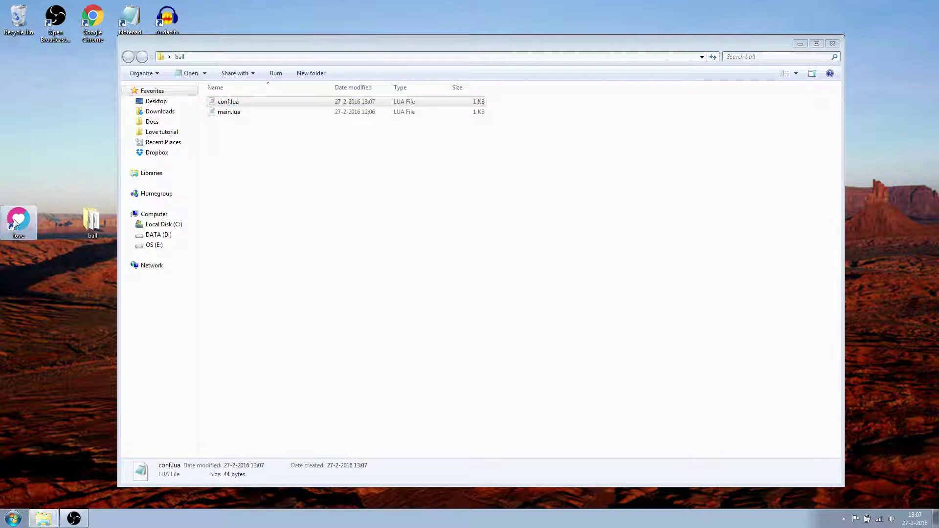
Check the LÖVE console window, close it, and return to the ball folder
{"action": "left_click_drag", "start_coordinate": [193, 46], "coordinate": [271, 72]}
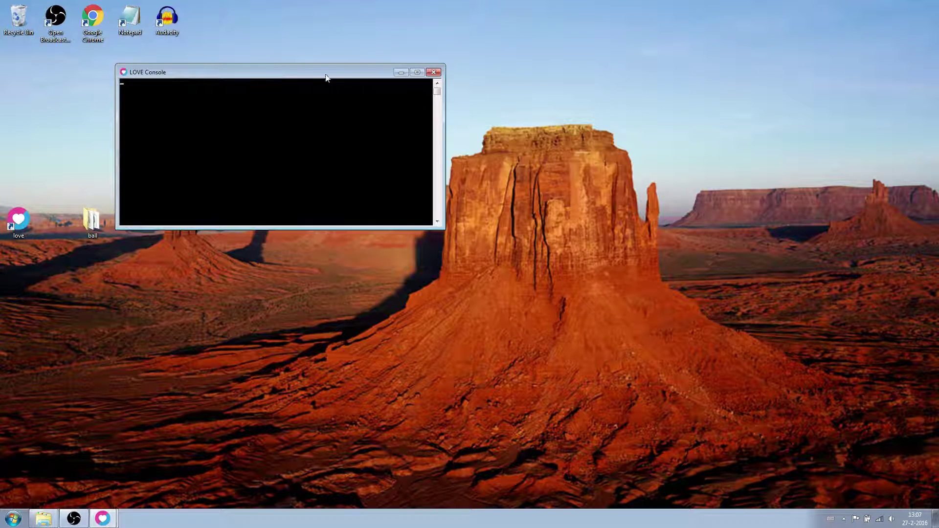
{"action": "left_click", "coordinate": [434, 72]}
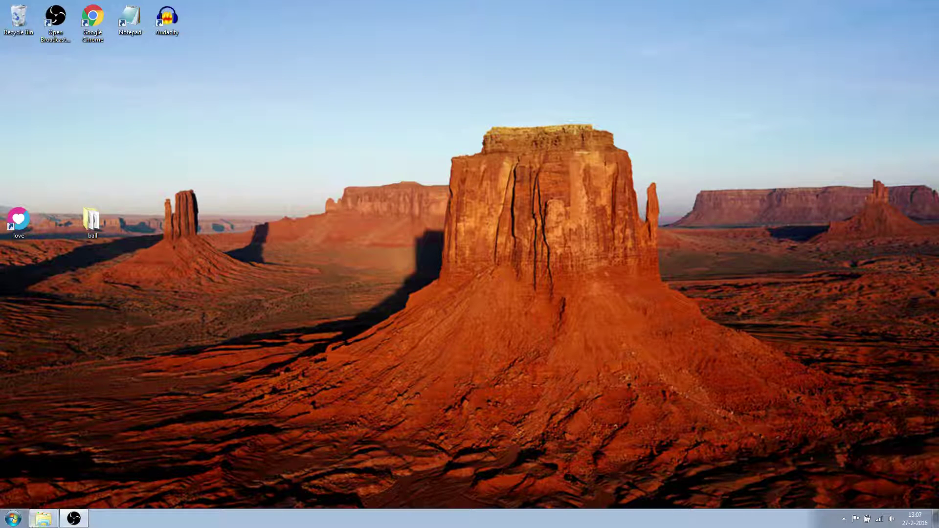
{"action": "left_click", "coordinate": [43, 520]}
Open main.lua and delete all of its existing code
{"action": "double_click", "coordinate": [228, 112]}
{"action": "key", "text": "ctrl+a"}
{"action": "key", "text": "Delete"}
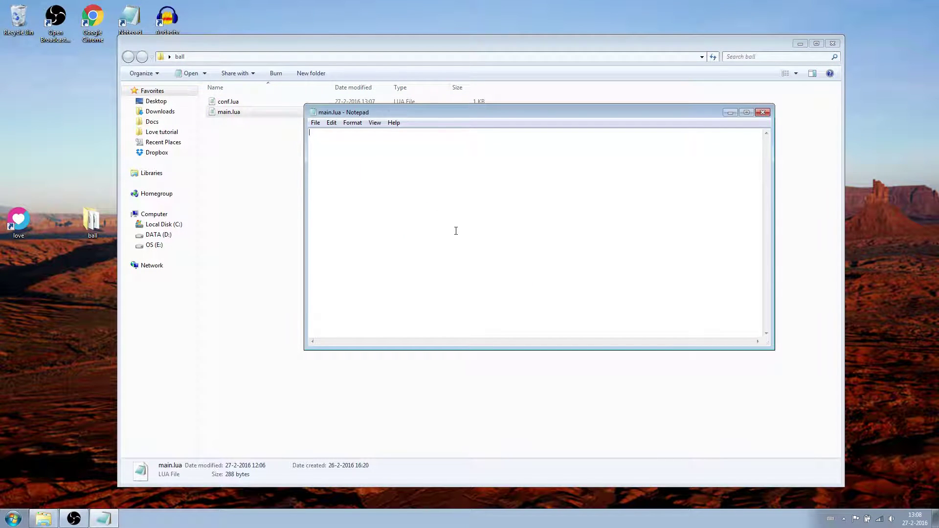
{"action": "type", "text": "print"}
{"action": "type", "text": ")"}
{"action": "type", "text": "100"}
Save print(100) in main.lua and run the ball project to see 100 in the console
{"action": "key", "text": "ctrl+s"}
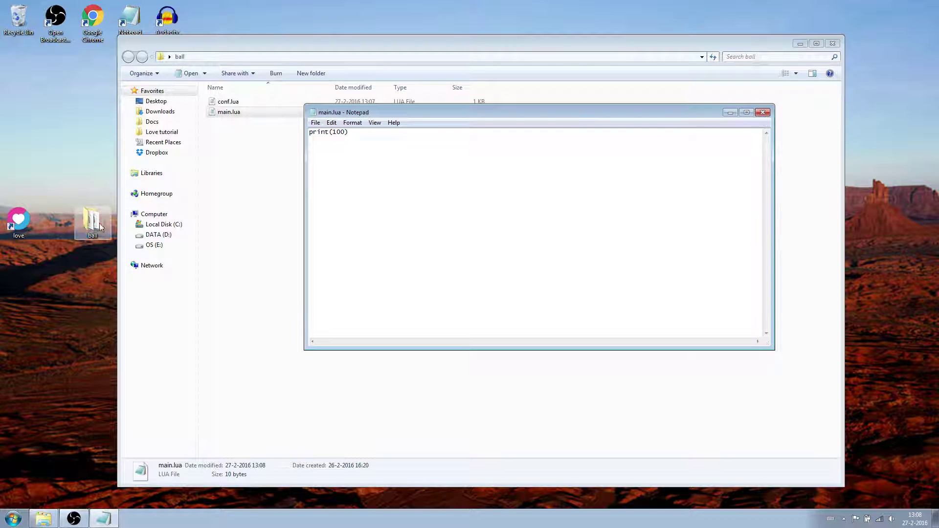
{"action": "left_click_drag", "start_coordinate": [96, 223], "coordinate": [22, 220]}
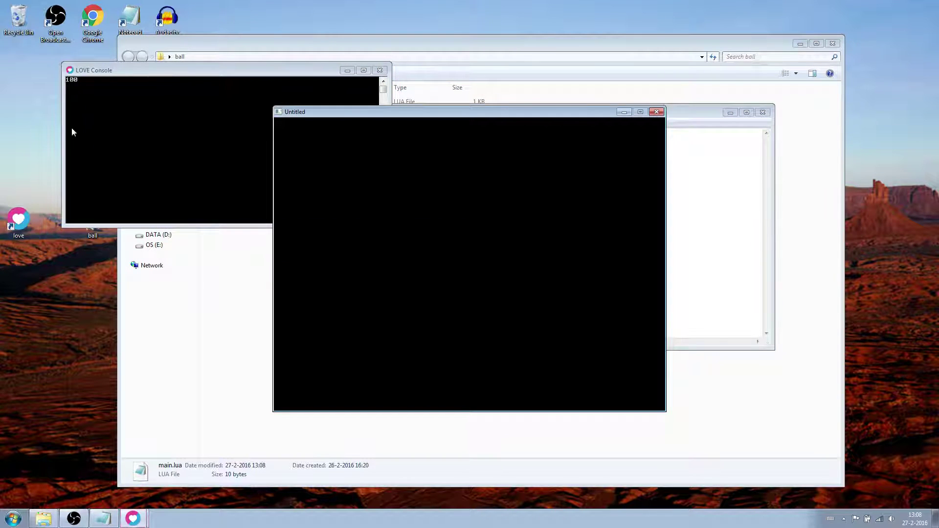
{"action": "left_click_drag", "start_coordinate": [84, 71], "coordinate": [319, 136]}
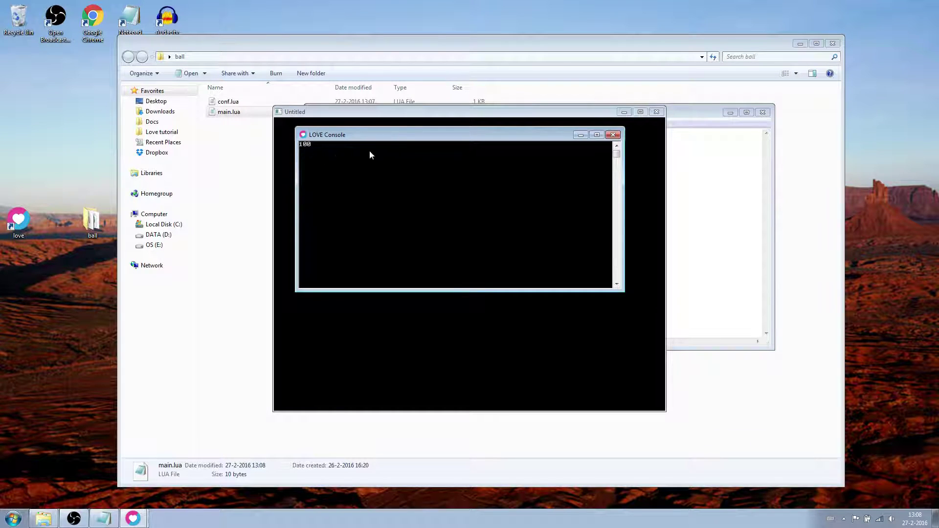
Close LÖVE and insert blank lines above print(100)
{"action": "left_click", "coordinate": [614, 135]}
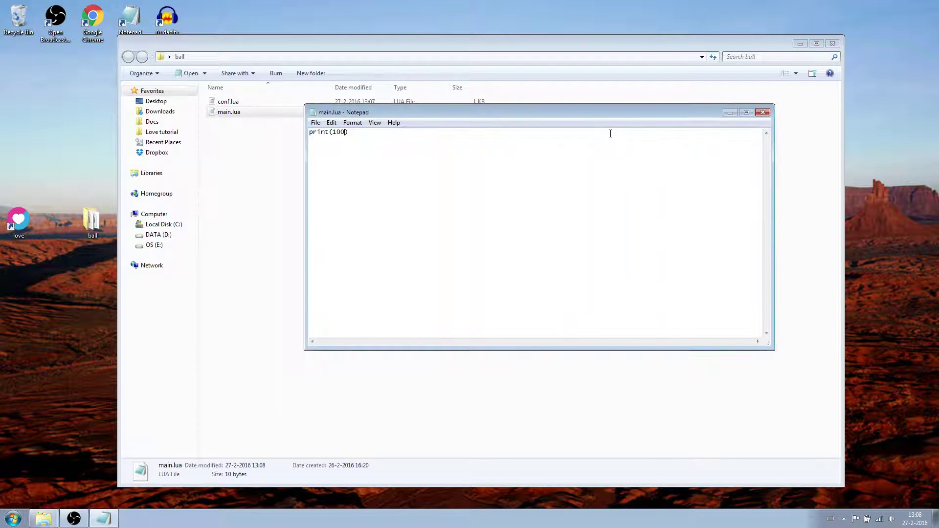
{"action": "key", "text": "Home"}
{"action": "key", "text": "Return"}
{"action": "key", "text": "Return"}
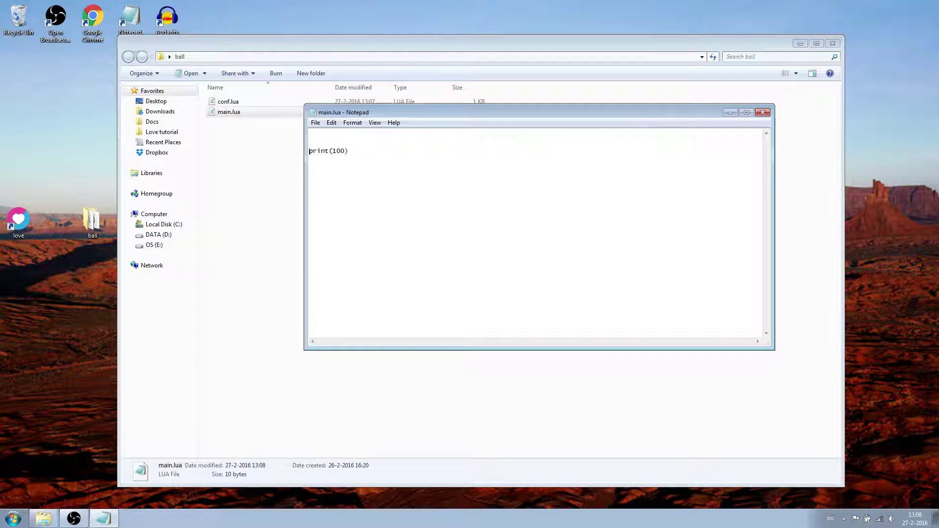
{"action": "key", "text": "Return"}
{"action": "key", "text": "Return"}
{"action": "type", "text": "A +"}
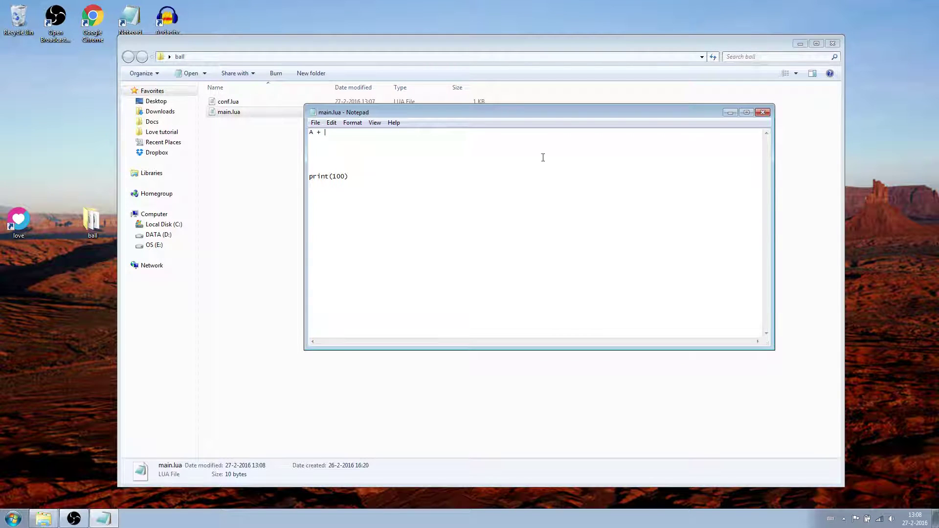
{"action": "type", "text": "B= ?"}
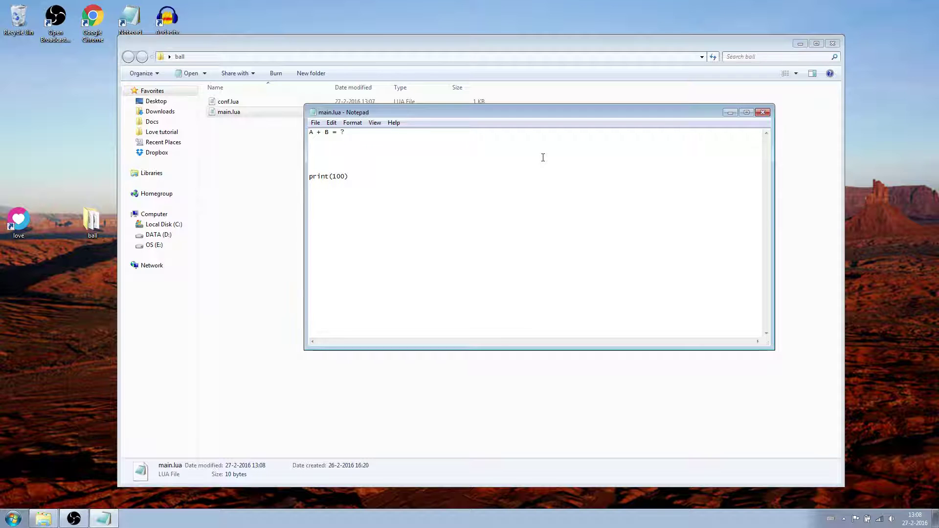
Write A = 5, B = 3, the A + B = ? question and its answer note at the top
{"action": "key", "text": "Home"}
{"action": "key", "text": "Return"}
{"action": "key", "text": "Return"}
{"action": "key", "text": "Return"}
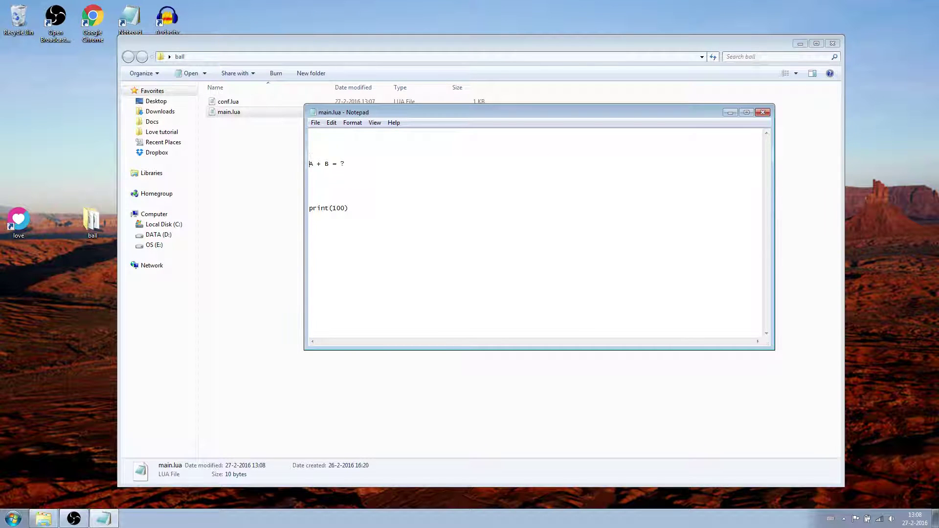
{"action": "key", "text": "ctrl+Home"}
{"action": "type", "text": "A = 5"}
{"action": "key", "text": "Return"}
{"action": "type", "text": "3"}
{"action": "key", "text": "Down"}
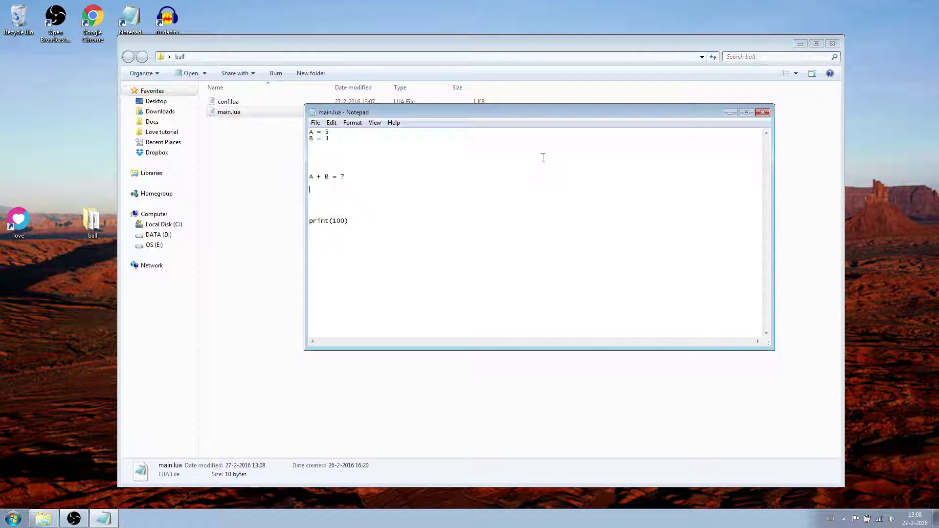
{"action": "type", "text": "The valu"}
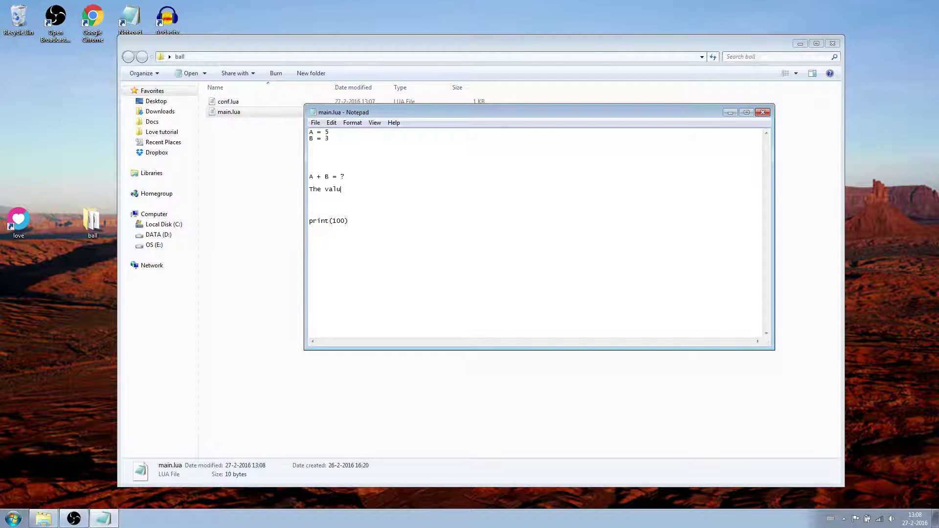
{"action": "type", "text": "e of A + "}
{"action": "type", "text": "the value of "}
{"action": "type", "text": "B ="}
{"action": "type", "text": " 8"}
Delete the question and answer notes, change print(100) to print(A + B), and save
{"action": "left_click", "coordinate": [463, 162], "text": "shift"}
{"action": "key", "text": "Delete"}
{"action": "key", "text": "Right"}
{"action": "key", "text": "shift+Right"}
{"action": "key", "text": "shift+Right"}
{"action": "key", "text": "shift+Right"}
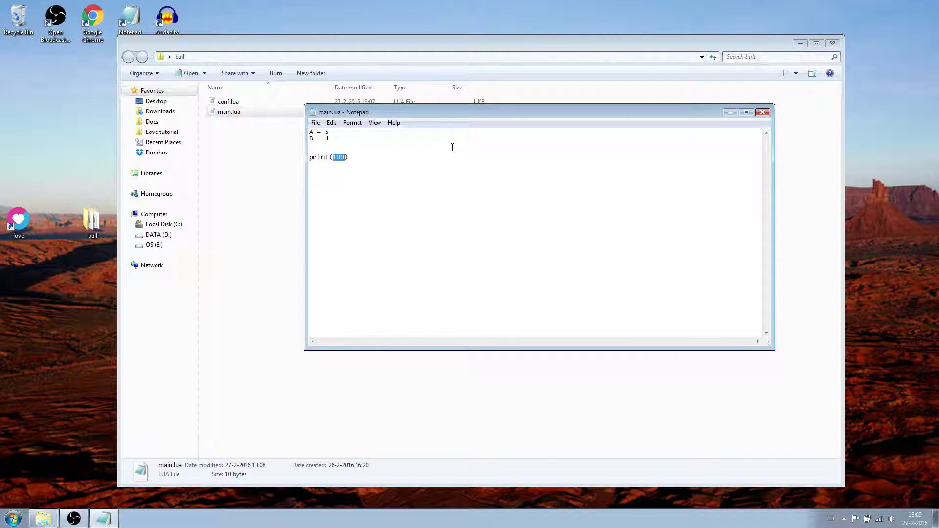
{"action": "type", "text": "A + B"}
{"action": "key", "text": "ctrl+s"}
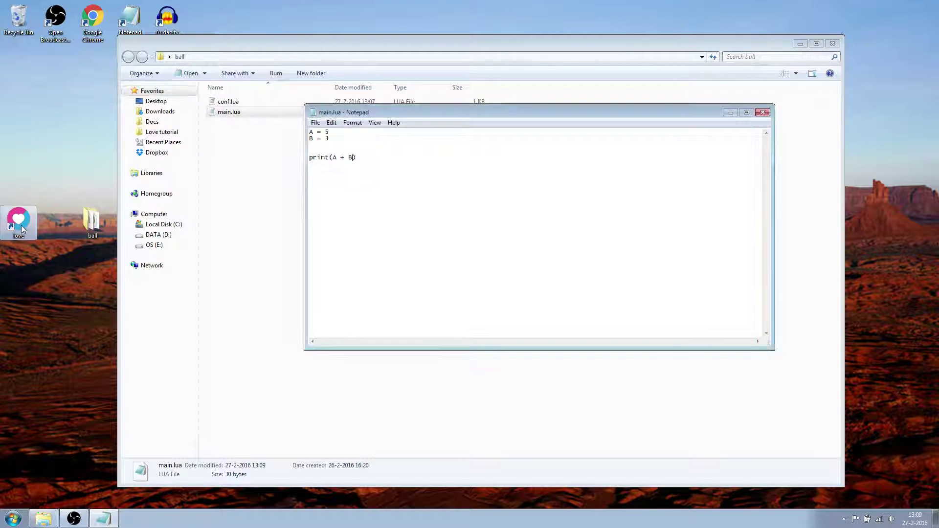
Run the ball project in LÖVE, view the console showing 8, then close it
{"action": "left_click_drag", "start_coordinate": [22, 226], "coordinate": [22, 225]}
{"action": "left_click_drag", "start_coordinate": [137, 97], "coordinate": [356, 133]}
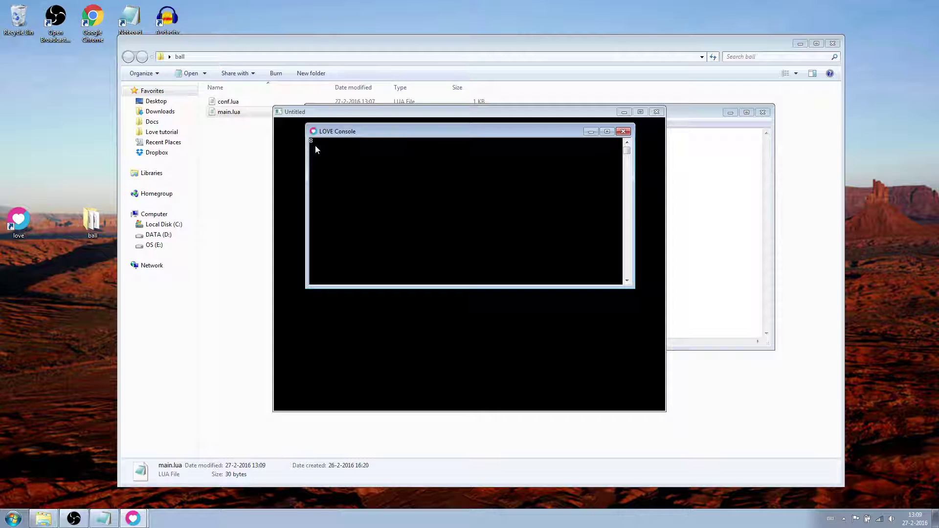
{"action": "left_click", "coordinate": [623, 132]}
List A + B, A - B, A * B and A / B under B = 3, then delete those four lines
{"action": "key", "text": "Return"}
{"action": "key", "text": "Return"}
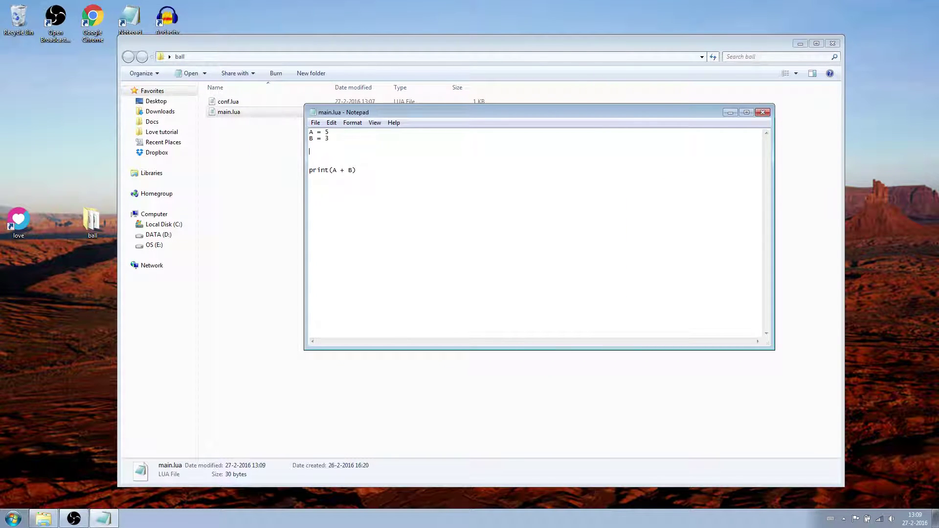
{"action": "type", "text": "A + B"}
{"action": "key", "text": "Return"}
{"action": "type", "text": "A - "}
{"action": "type", "text": "B"}
{"action": "key", "text": "Return"}
{"action": "type", "text": "B"}
{"action": "key", "text": "Return"}
{"action": "type", "text": "A / "}
{"action": "type", "text": "B"}
{"action": "key", "text": "shift+Up"}
{"action": "key", "text": "shift+Up"}
{"action": "key", "text": "shift+Up"}
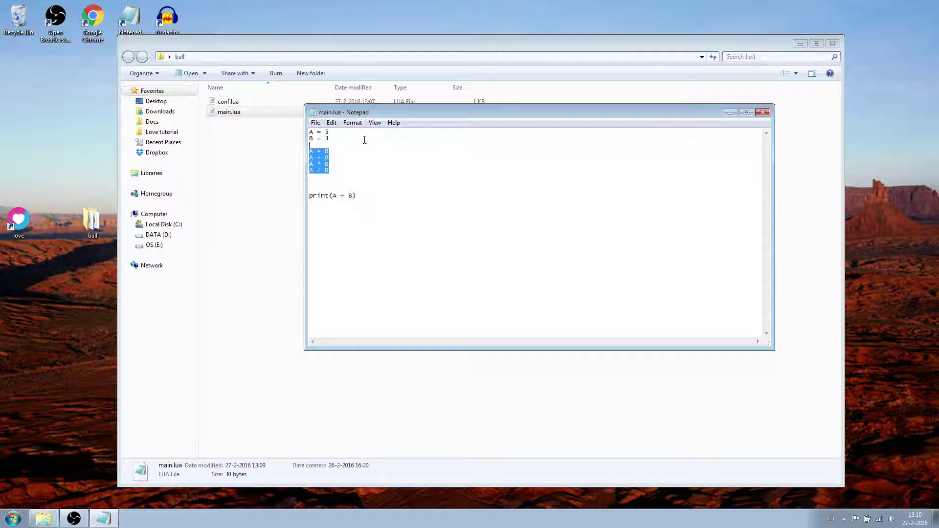
{"action": "key", "text": "BackSpace"}
{"action": "type", "text": "C"}
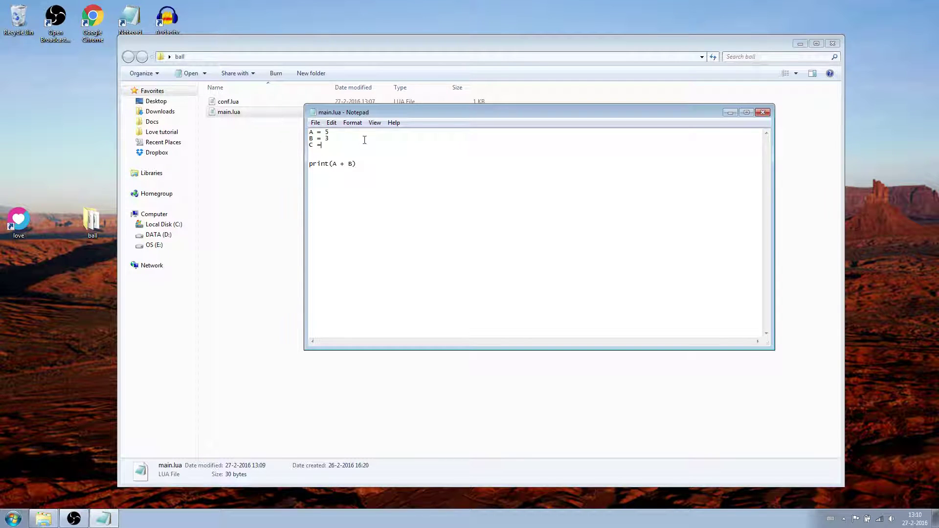
{"action": "type", "text": " = A +"}
Set C = A + B, print C instead of A + B, and run the ball project to show 8
{"action": "key", "text": "Down"}
{"action": "key", "text": "Down"}
{"action": "key", "text": "shift+Left"}
{"action": "key", "text": "shift+Left"}
{"action": "key", "text": "shift+Left"}
{"action": "type", "text": "C"}
{"action": "left_click", "coordinate": [93, 225]}
{"action": "left_click_drag", "start_coordinate": [93, 224], "coordinate": [19, 224]}
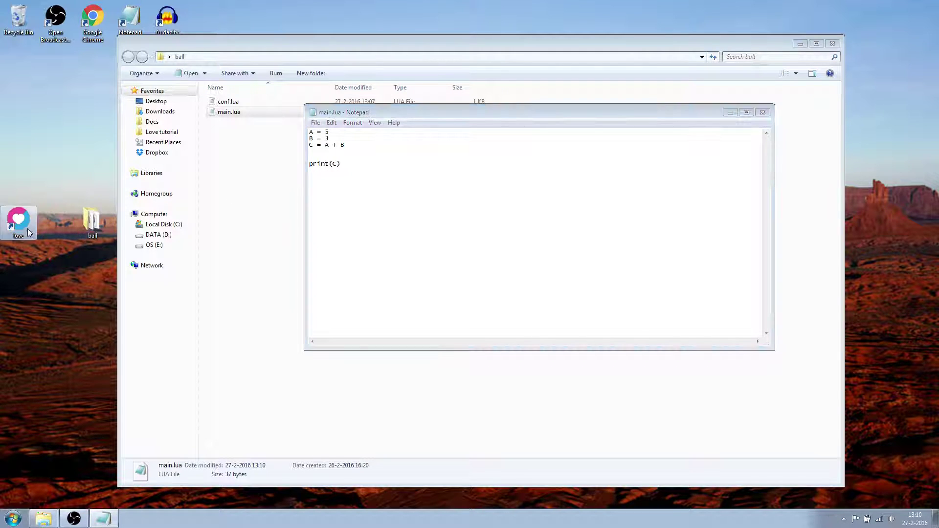
{"action": "left_click_drag", "start_coordinate": [180, 124], "coordinate": [371, 136]}
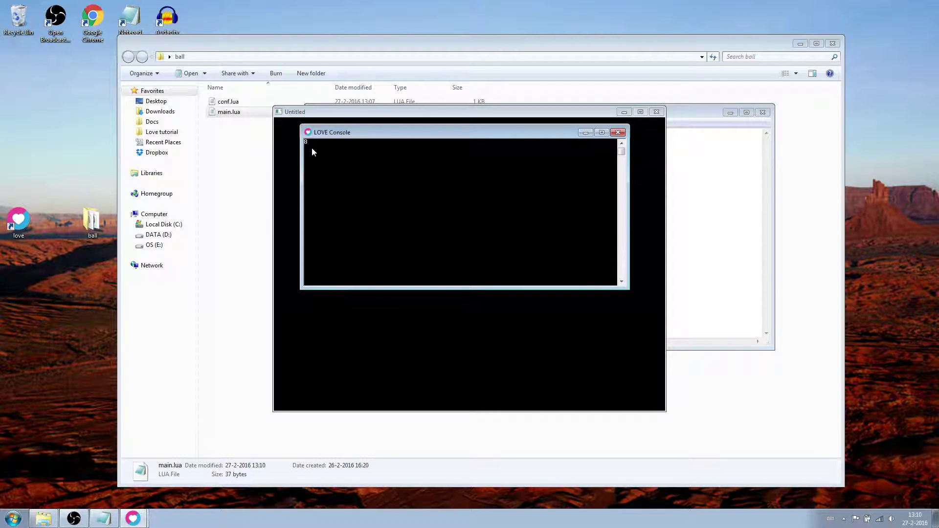
Close the game, add A = 4 after C = A + B with a blank line above, and save
{"action": "left_click", "coordinate": [618, 132]}
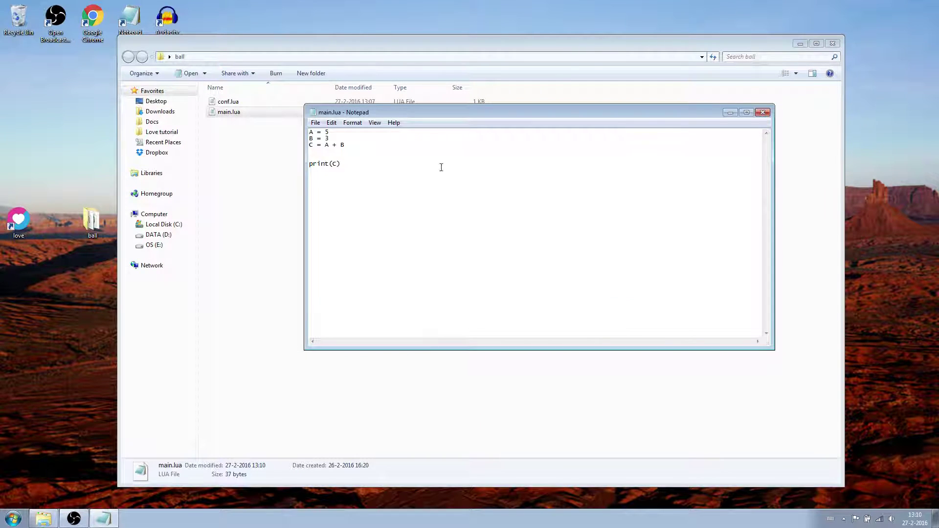
{"action": "left_click", "coordinate": [388, 152]}
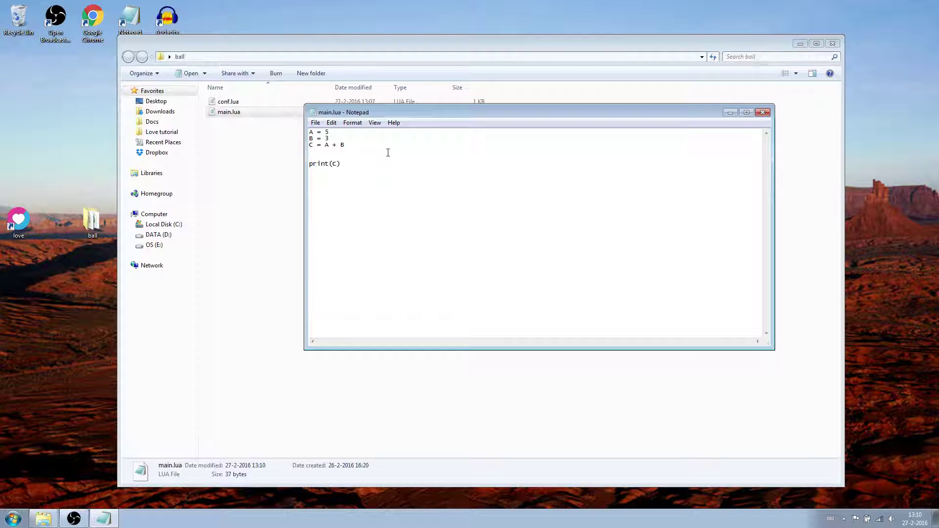
{"action": "key", "text": "Left"}
{"action": "key", "text": "Return"}
{"action": "type", "text": "A = 4"}
{"action": "key", "text": "shift+Left"}
{"action": "key", "text": "Return"}
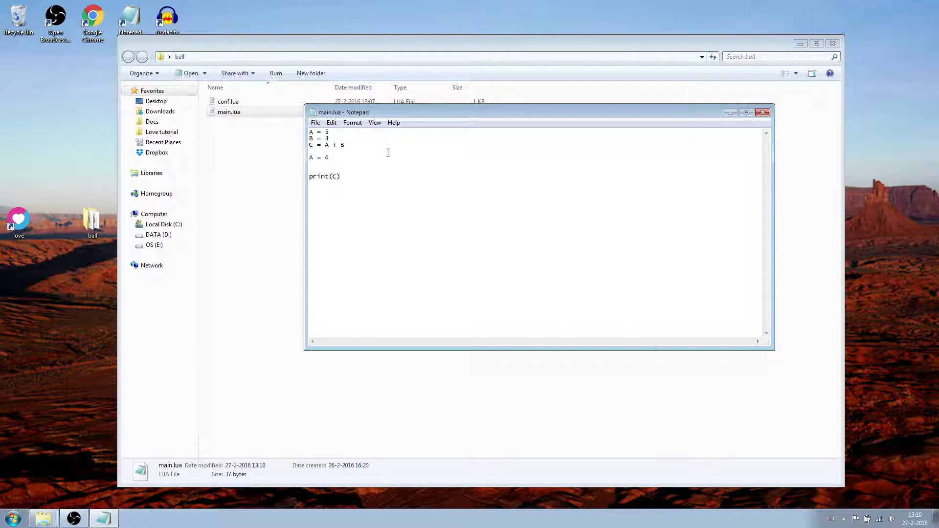
{"action": "key", "text": "ctrl+s"}
{"action": "left_click", "coordinate": [93, 226]}
{"action": "left_click_drag", "start_coordinate": [93, 226], "coordinate": [18, 224]}
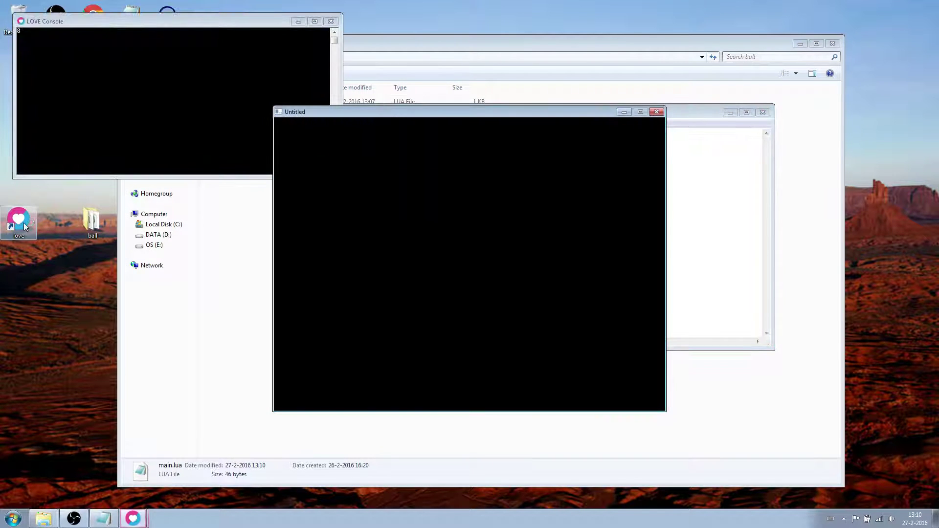
{"action": "left_click_drag", "start_coordinate": [88, 22], "coordinate": [404, 132]}
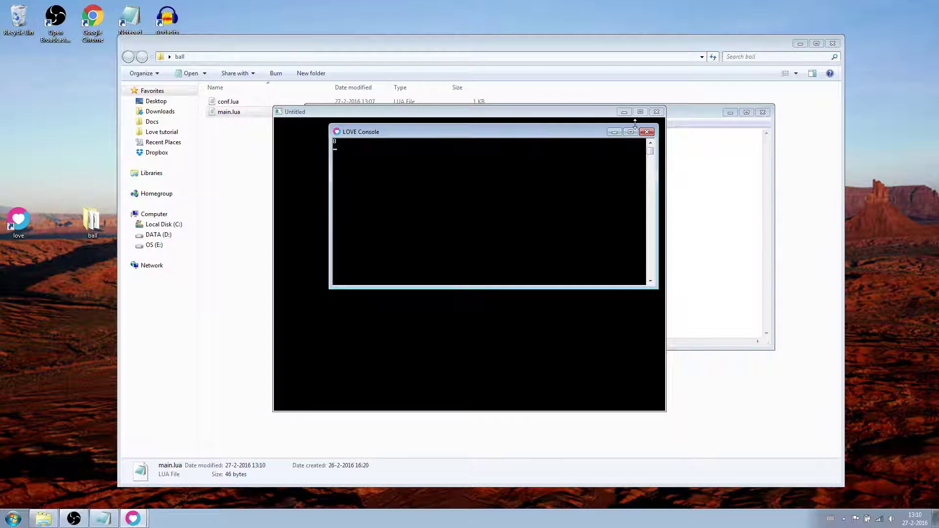
{"action": "left_click", "coordinate": [650, 132]}
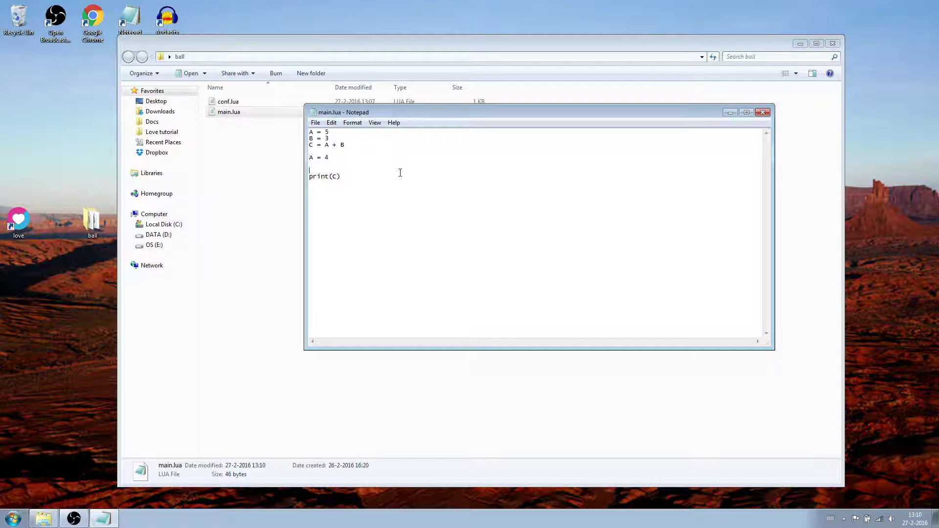
Replace the variable lines with sheep, sheep1 and 1sheep name examples, then select everything to rewrite
{"action": "left_click_drag", "start_coordinate": [333, 158], "coordinate": [299, 133]}
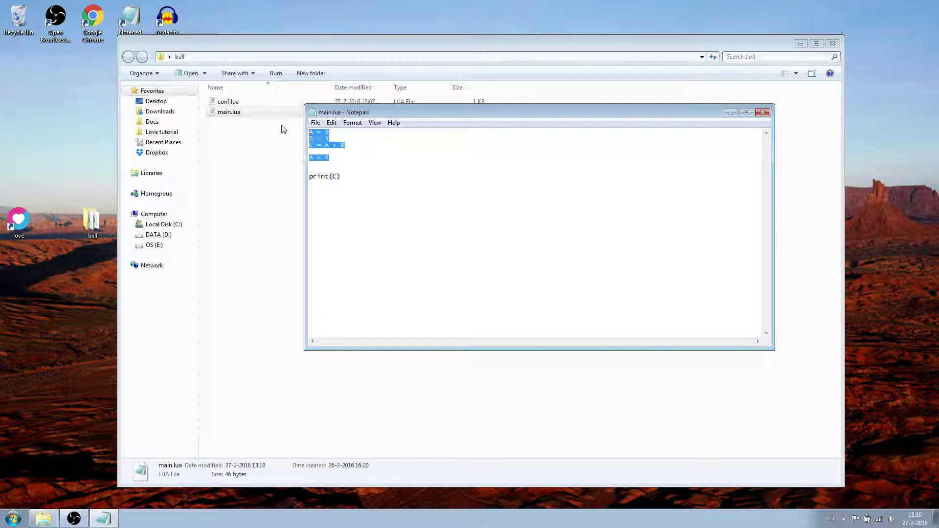
{"action": "type", "text": "sheep = "}
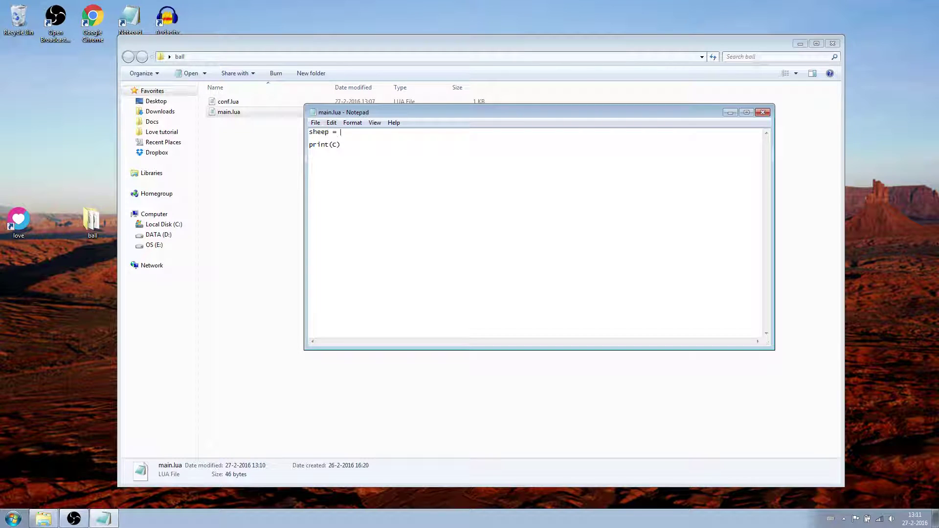
{"action": "type", "text": "50"}
{"action": "key", "text": "Down"}
{"action": "key", "text": "Return"}
{"action": "type", "text": "sheep1"}
{"action": "type", "text": " = 50"}
{"action": "key", "text": "Return"}
{"action": "type", "text": "1"}
{"action": "type", "text": "sheep = 50 <<<< ERROR"}
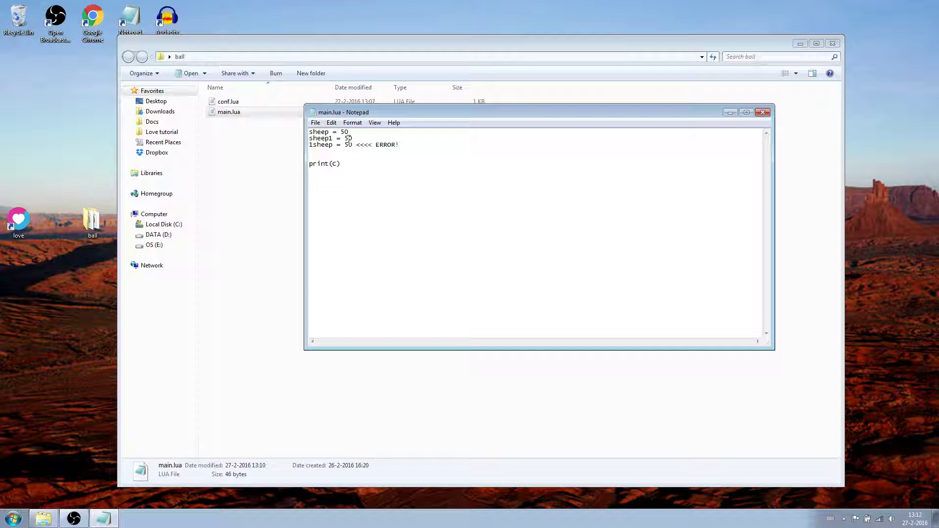
{"action": "key", "text": "ctrl+a"}
{"action": "type", "text": "SHEEP = 10"}
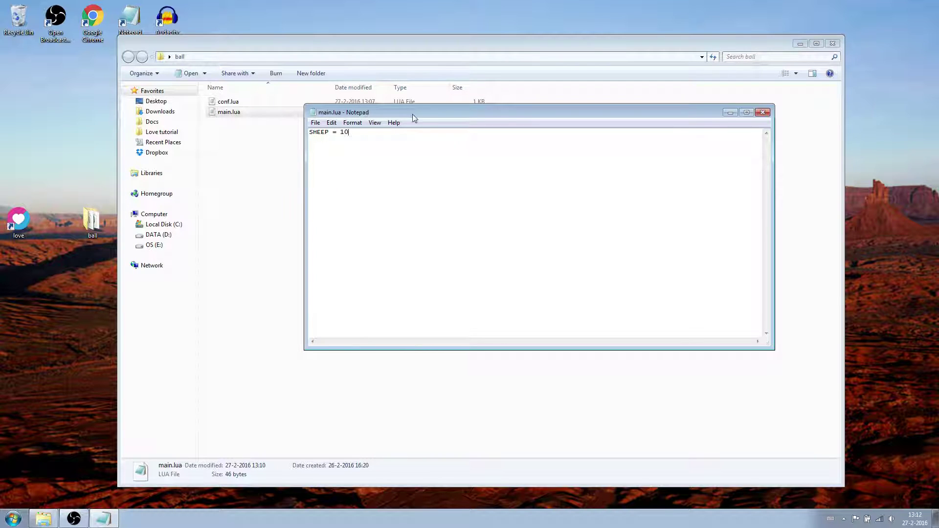
Add sheep = 50 plus print(SHEEP) and print(sheep) lines, and save main.lua
{"action": "key", "text": "Return"}
{"action": "key", "text": "Return"}
{"action": "type", "text": "sheep = 50"}
{"action": "key", "text": "Return"}
{"action": "key", "text": "Return"}
{"action": "type", "text": "print(SHEEP)"}
{"action": "key", "text": "Return"}
{"action": "type", "text": "print(sheep)"}
{"action": "key", "text": "ctrl+s"}
Run the ball project in LÖVE, confirm the console shows 10 and 50, then close it
{"action": "left_click_drag", "start_coordinate": [93, 221], "coordinate": [18, 220]}
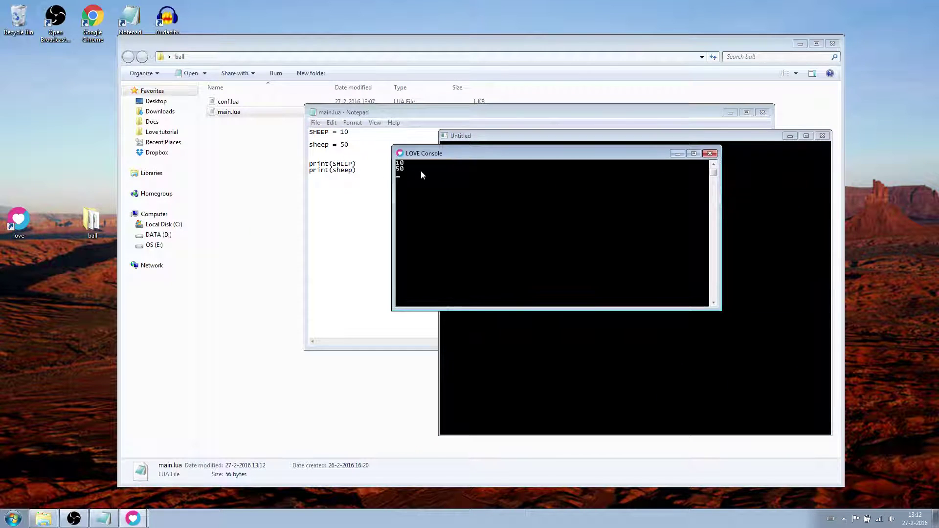
{"action": "left_click", "coordinate": [711, 153]}
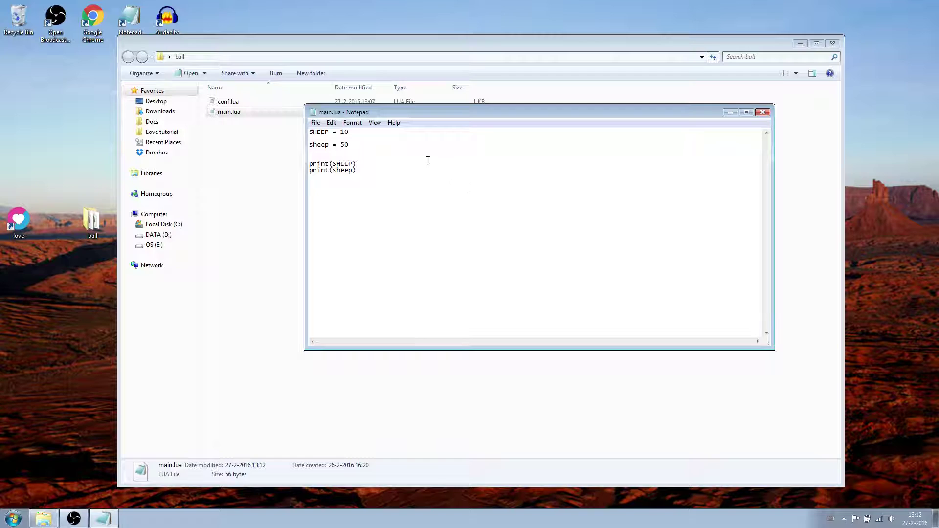
{"action": "left_click_drag", "start_coordinate": [350, 145], "coordinate": [310, 132]}
Add animal = "sheep" and name = "daniel" lines below sheep = 50
{"action": "left_click", "coordinate": [364, 140]}
{"action": "key", "text": "Return"}
{"action": "key", "text": "Return"}
{"action": "type", "text": "anima"}
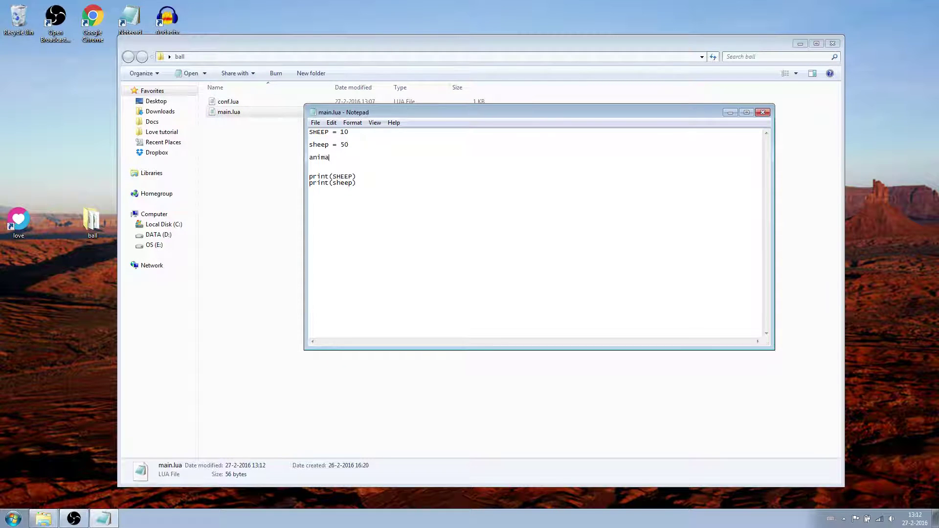
{"action": "type", "text": "l = \"sheep"}
{"action": "key", "text": "Return"}
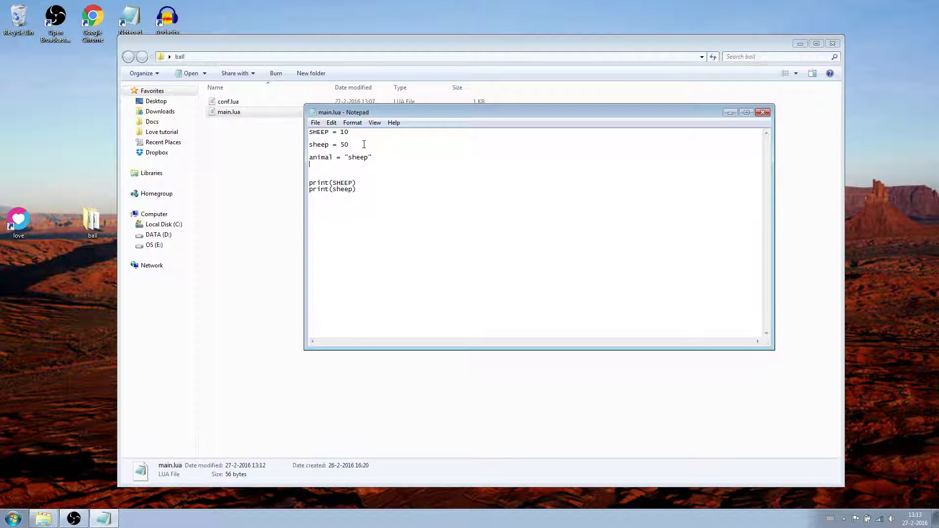
{"action": "key", "text": "Return"}
{"action": "type", "text": "name = \"daniel\""}
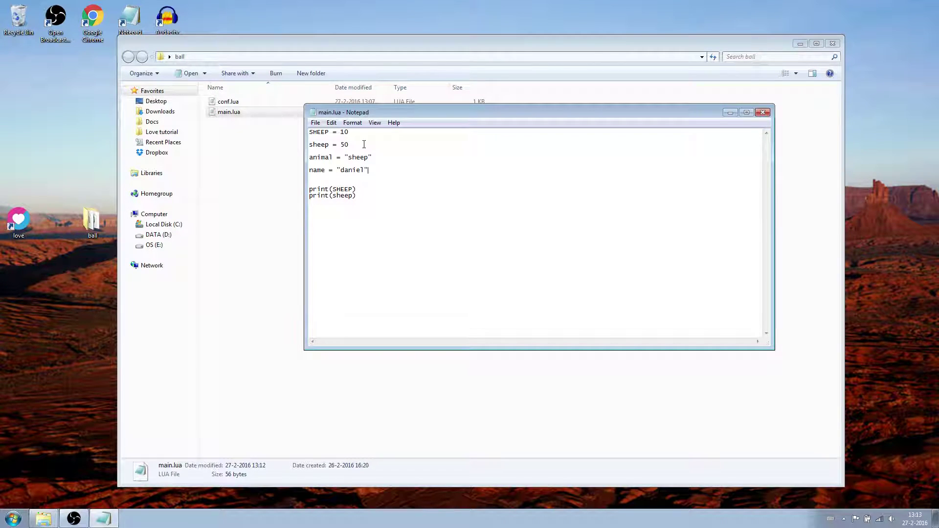
Remove print(sheep), change print(SHEEP) to print(name, animal), and save main.lua
{"action": "key", "text": "shift+End"}
{"action": "key", "text": "BackSpace"}
{"action": "key", "text": "BackSpace"}
{"action": "key", "text": "ctrl+shift+Left"}
{"action": "key", "text": "BackSpace"}
{"action": "type", "text": "name, "}
{"action": "type", "text": "animal"}
{"action": "key", "text": "ctrl+s"}
Run the ball project in LÖVE, check the console shows 'daniel sheep', then close it
{"action": "left_click_drag", "start_coordinate": [92, 220], "coordinate": [22, 221]}
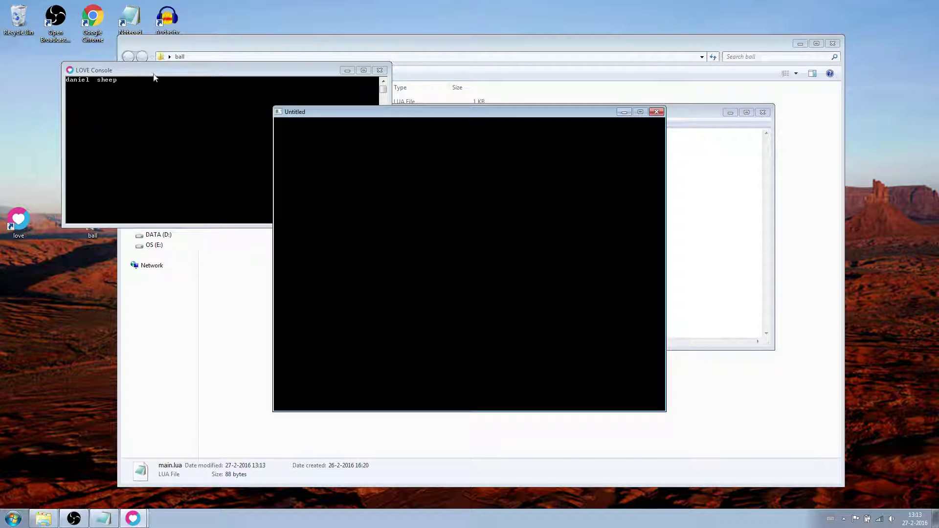
{"action": "left_click_drag", "start_coordinate": [138, 71], "coordinate": [356, 137]}
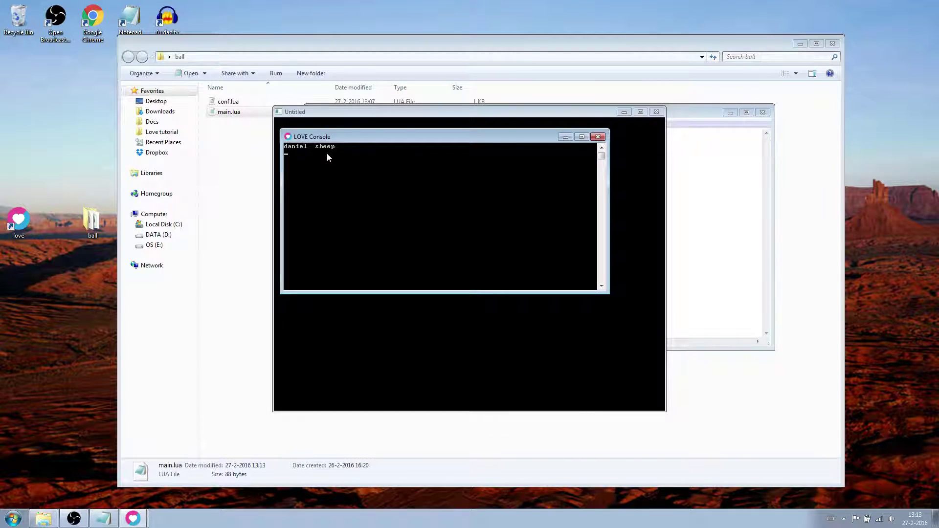
{"action": "left_click", "coordinate": [599, 137]}
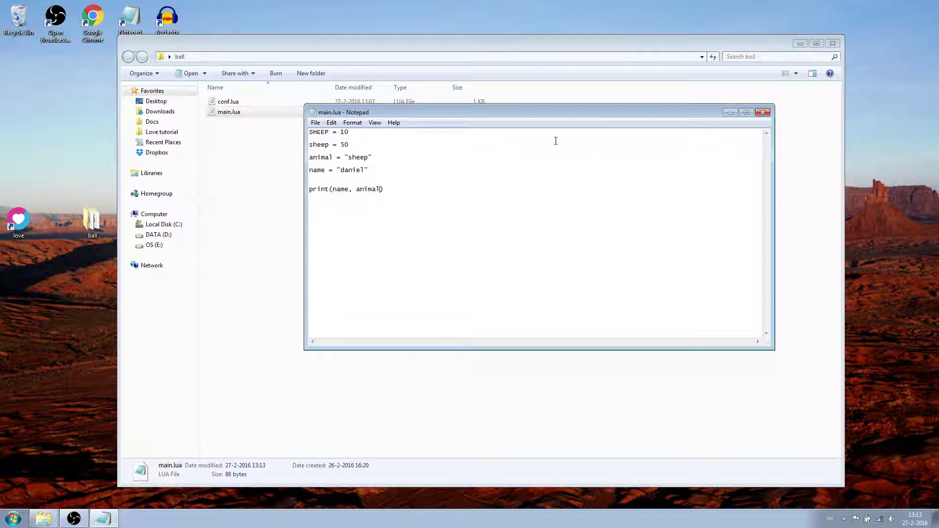
Rewrite the print line as name .. " is a " .. animal and save main.lua
{"action": "left_click", "coordinate": [354, 189]}
{"action": "key", "text": "BackSpace"}
{"action": "type", "text": "."}
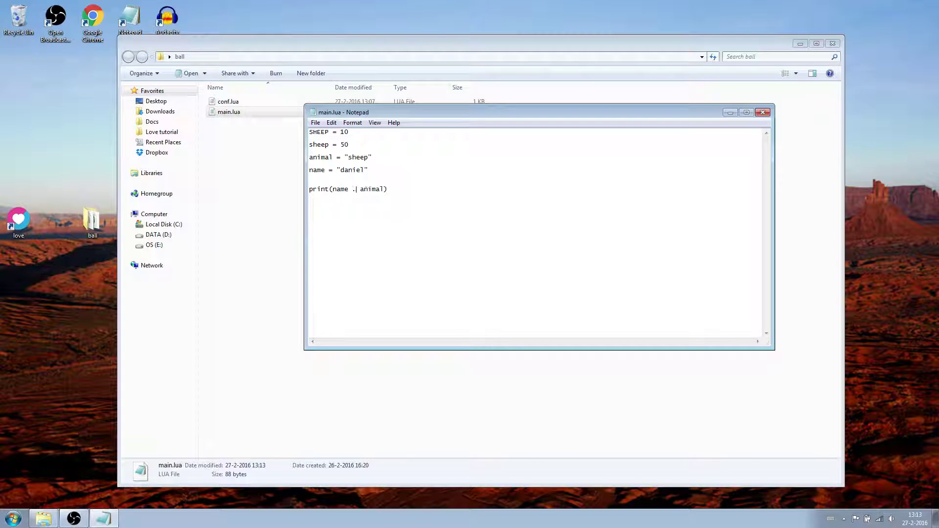
{"action": "type", "text": ". \" is a "}
{"action": "type", "text": "\" .."}
{"action": "key", "text": "ctrl+s"}
{"action": "left_click", "coordinate": [82, 230]}
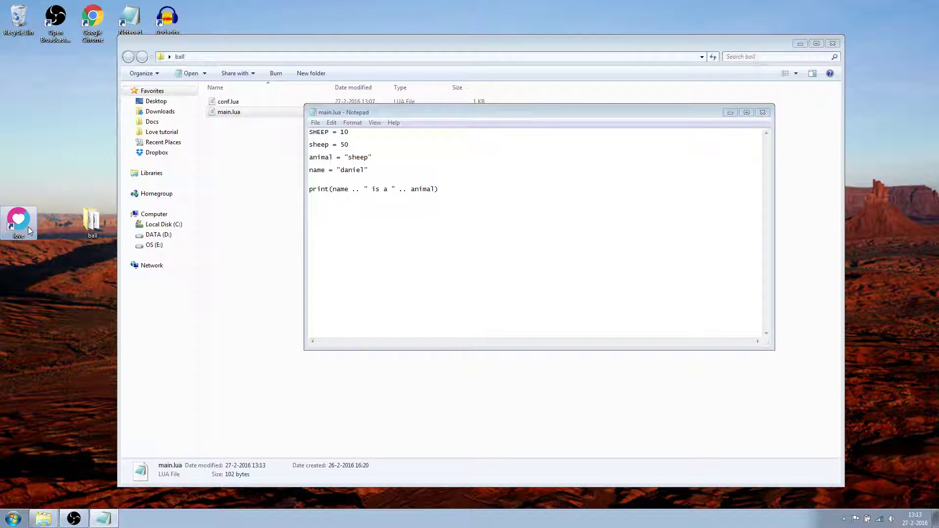
{"action": "left_click_drag", "start_coordinate": [82, 231], "coordinate": [13, 227]}
{"action": "mouse_move", "coordinate": [201, 121]}
{"action": "left_mouse_down"}
{"action": "mouse_move", "coordinate": [449, 117]}
{"action": "mouse_move", "coordinate": [447, 129]}
{"action": "left_mouse_up"}
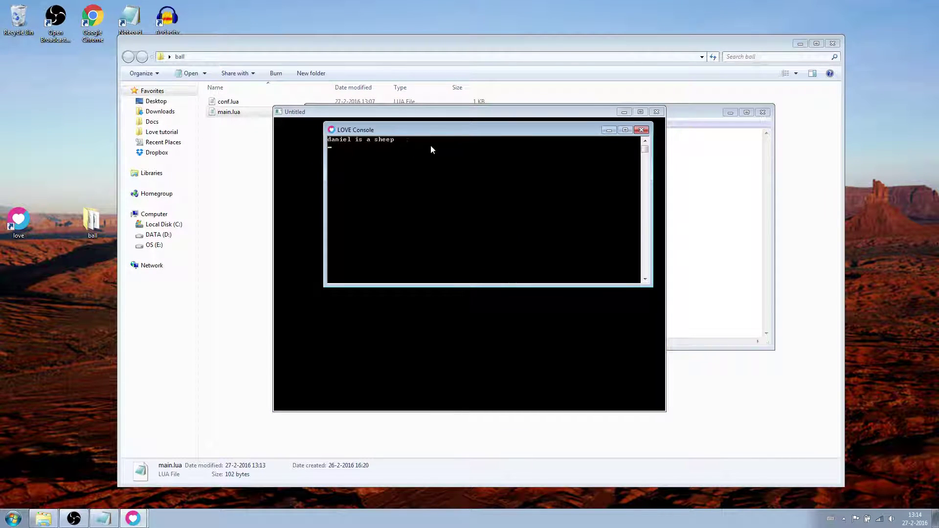
{"action": "left_click", "coordinate": [643, 130]}
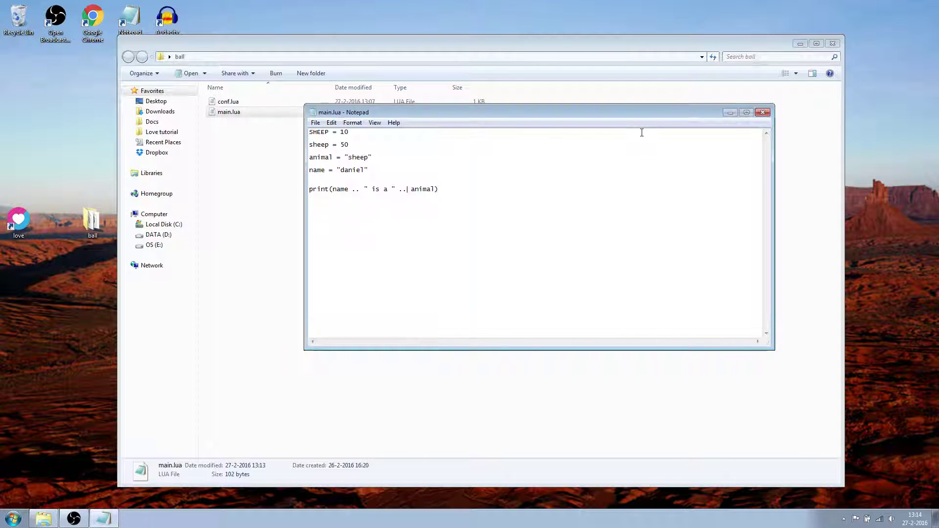